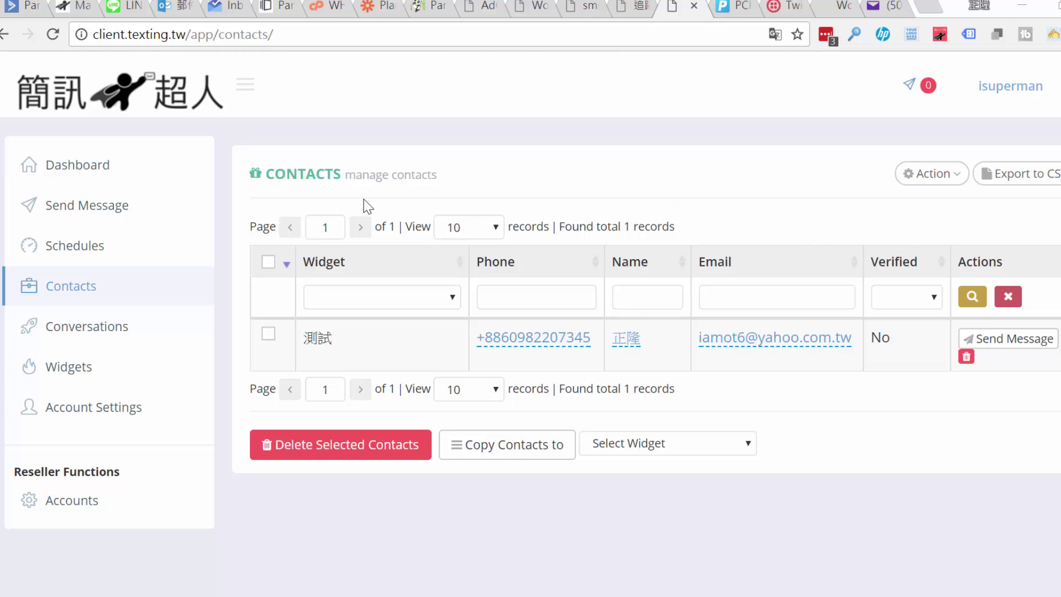
# Step: Start adding a contact from the Contacts page and choose the 測試 widget for it
pyautogui.click(105, 294)
pyautogui.click(948, 176)
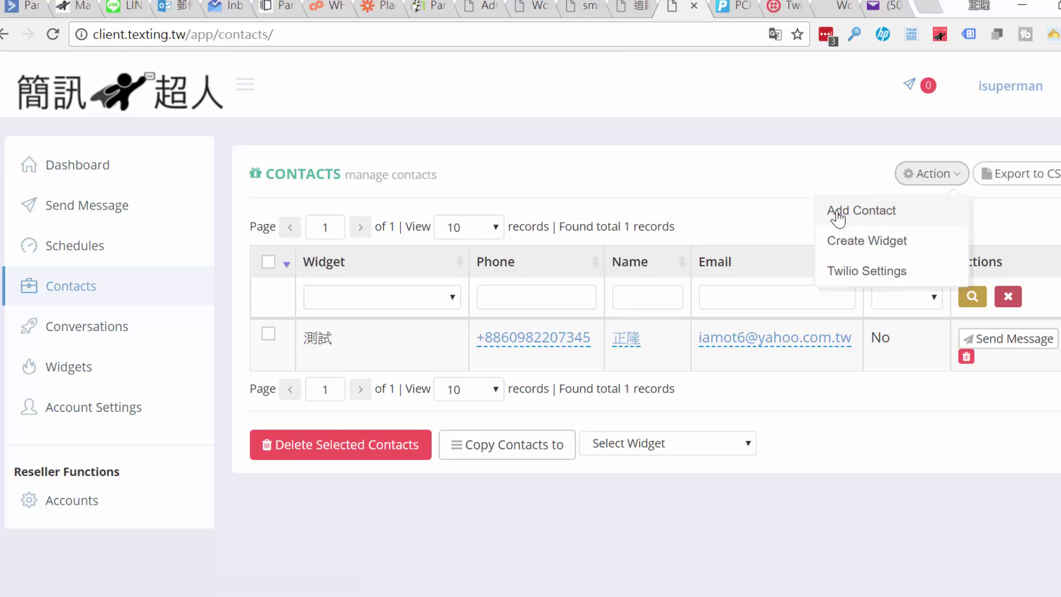
pyautogui.click(899, 220)
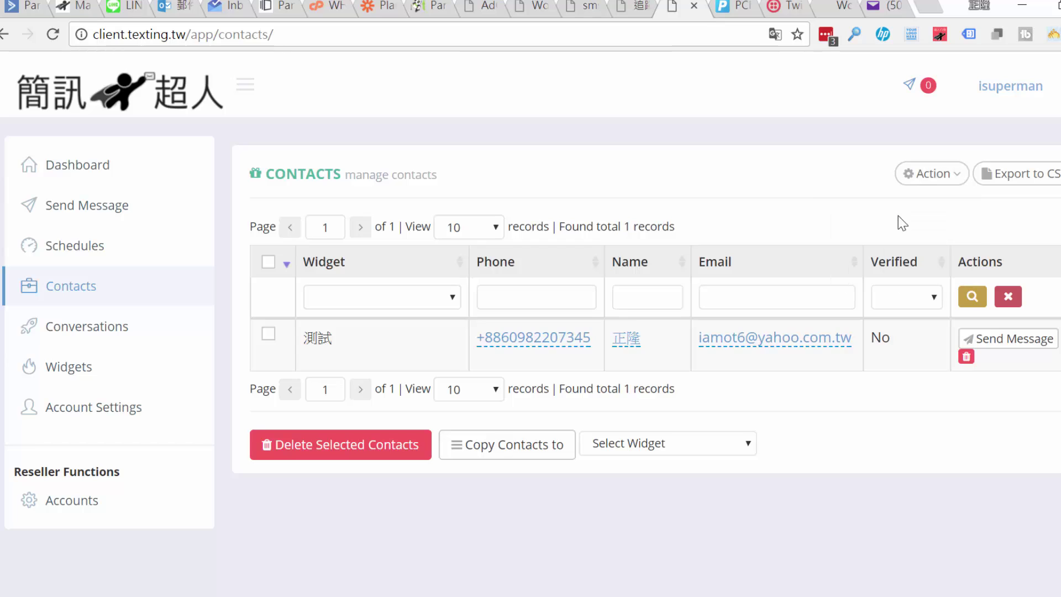
pyautogui.click(374, 177)
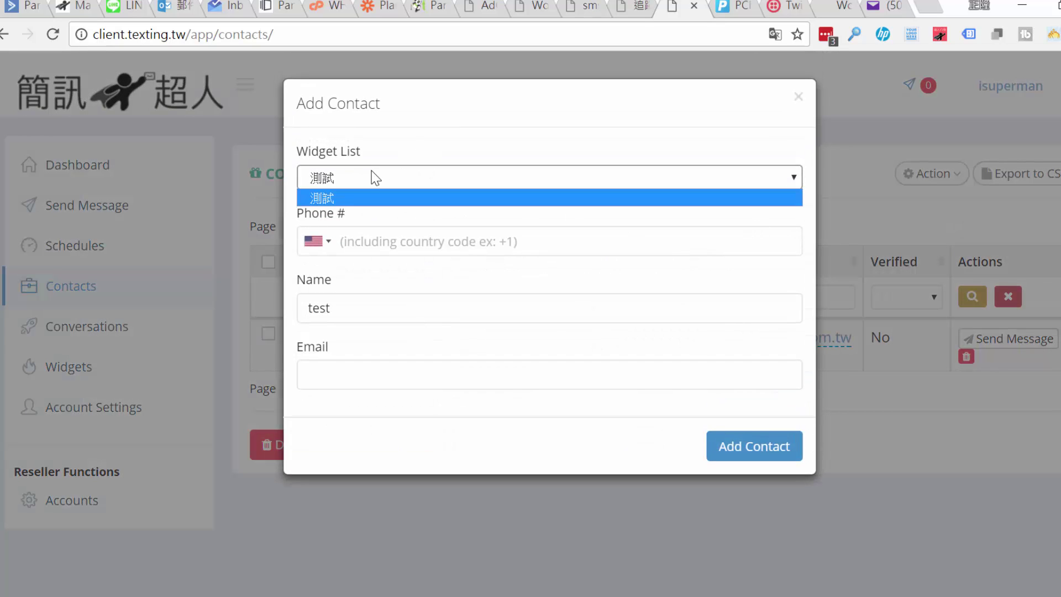
pyautogui.click(372, 177)
pyautogui.click(344, 178)
pyautogui.click(339, 199)
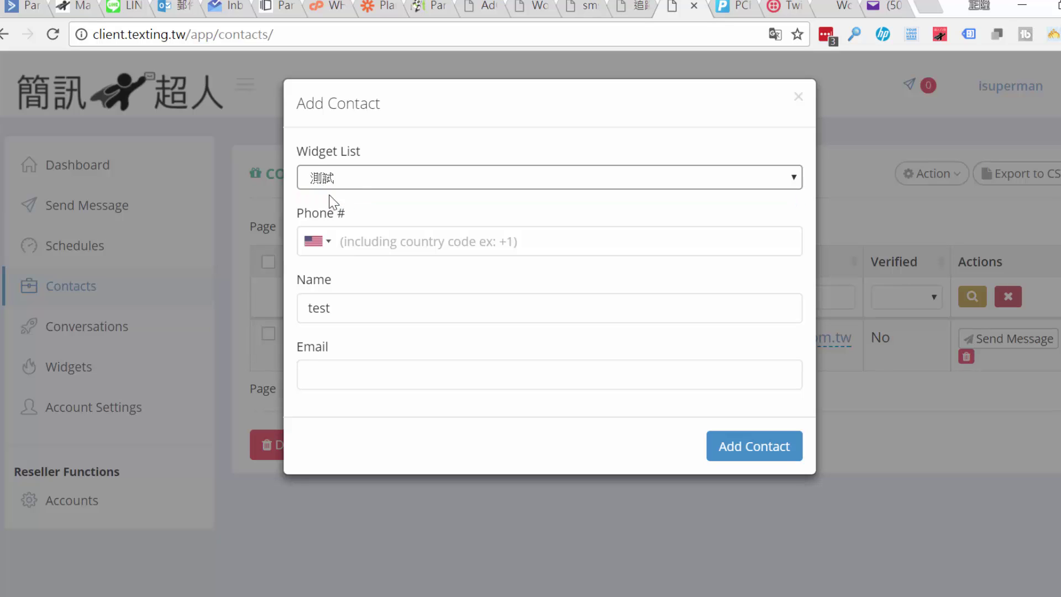
# Step: Set the new contact's phone country code to Ghana (+233)
pyautogui.click(331, 242)
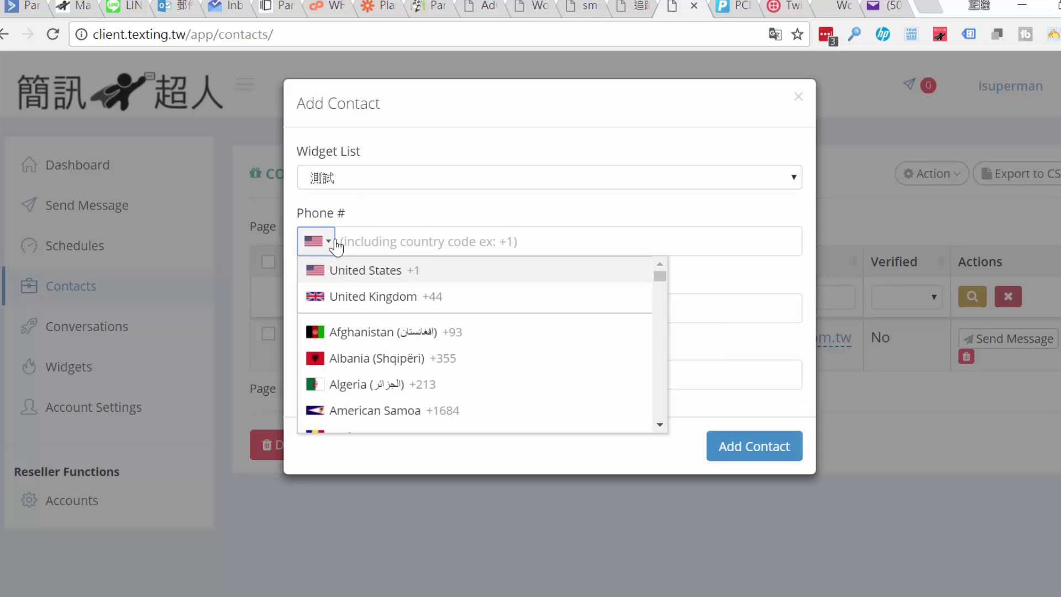
pyautogui.scroll(-20, 384, 307)
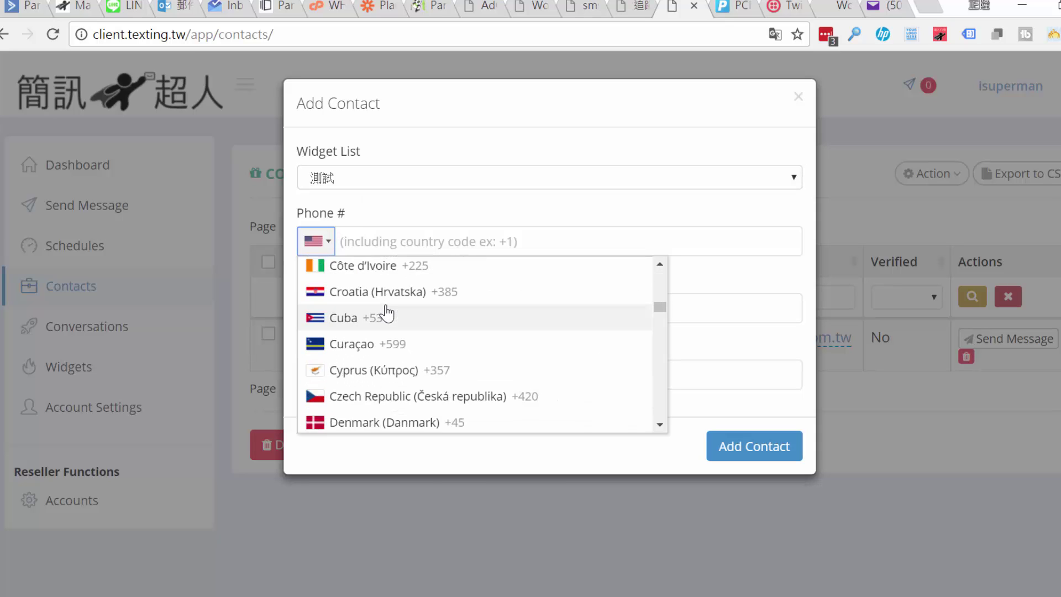
pyautogui.scroll(-4, 386, 310)
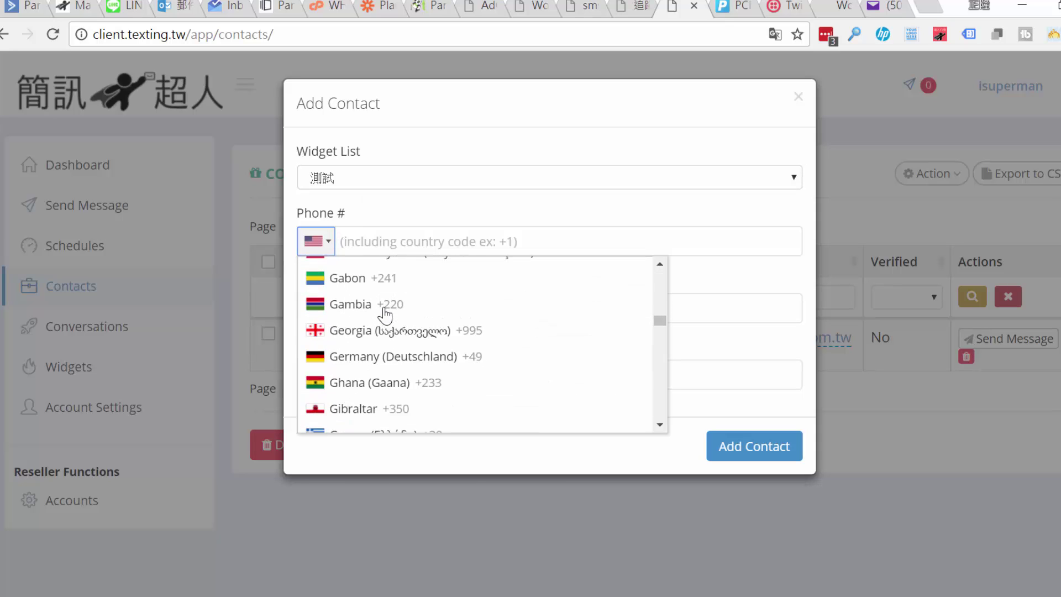
pyautogui.click(413, 373)
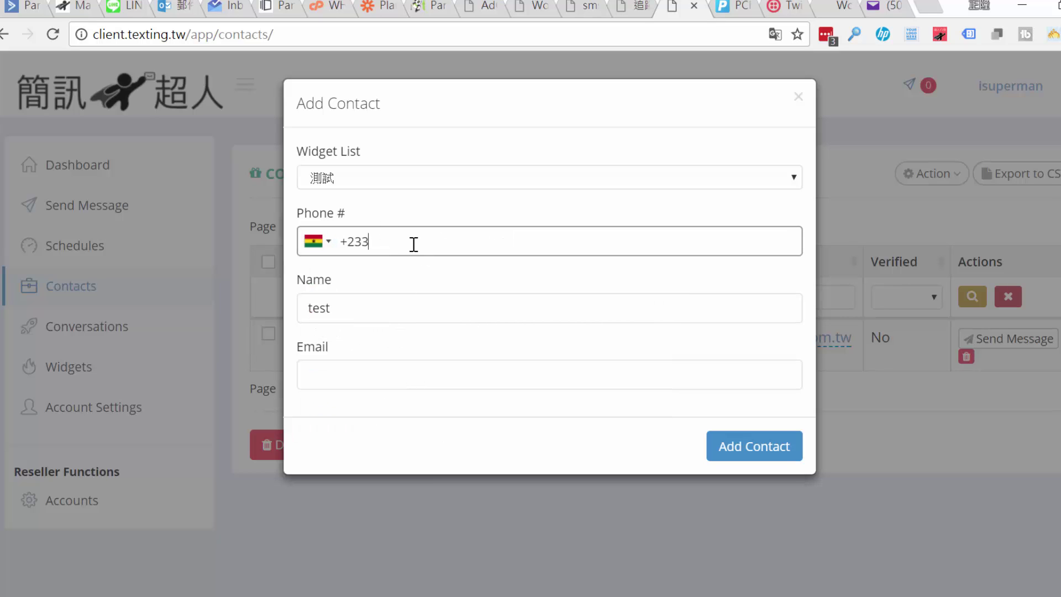
# Step: Examine the name, email and phone fields of the new contact form, and close it without adding the contact
pyautogui.doubleClick(362, 301)
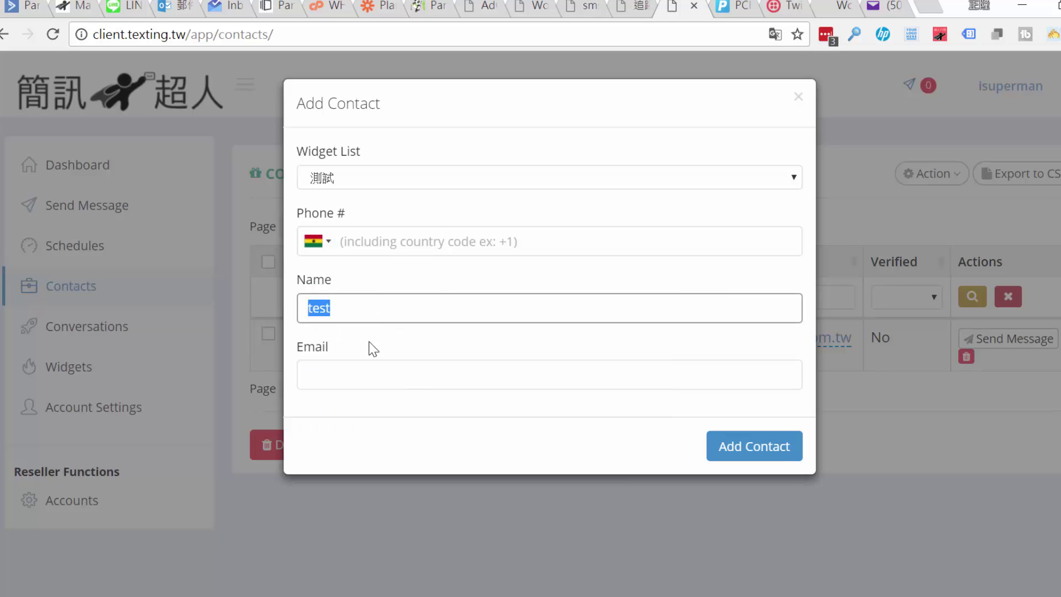
pyautogui.click(349, 366)
pyautogui.click(302, 293)
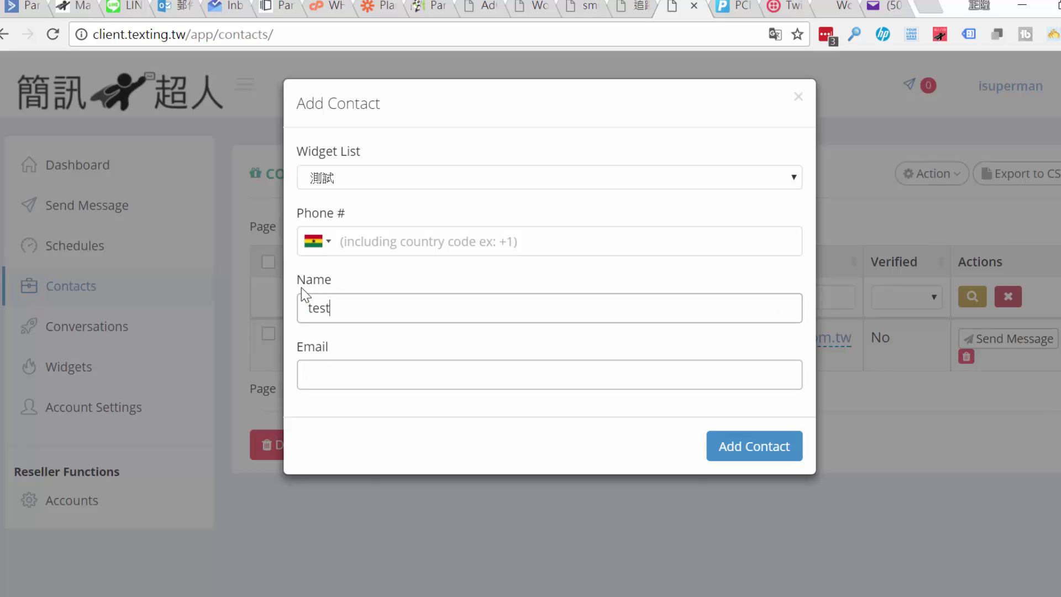
pyautogui.doubleClick(301, 293)
pyautogui.click(369, 321)
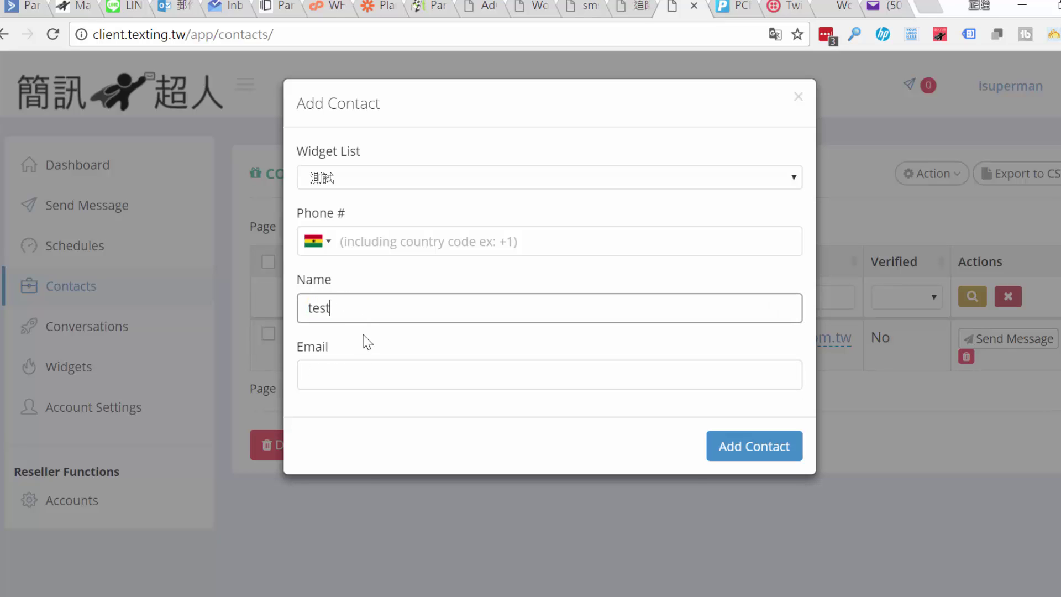
pyautogui.click(380, 242)
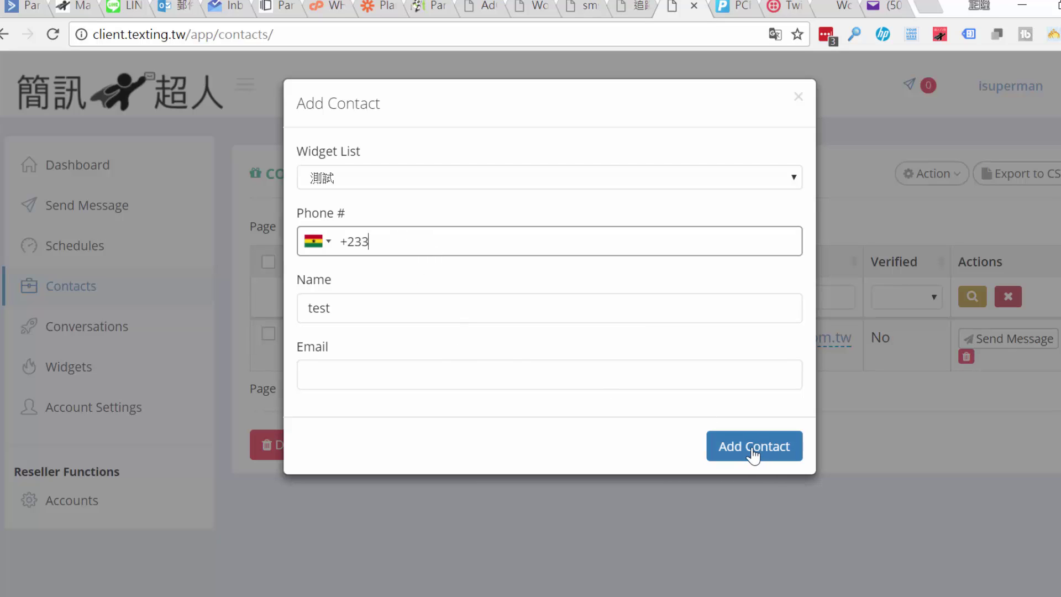
pyautogui.click(803, 98)
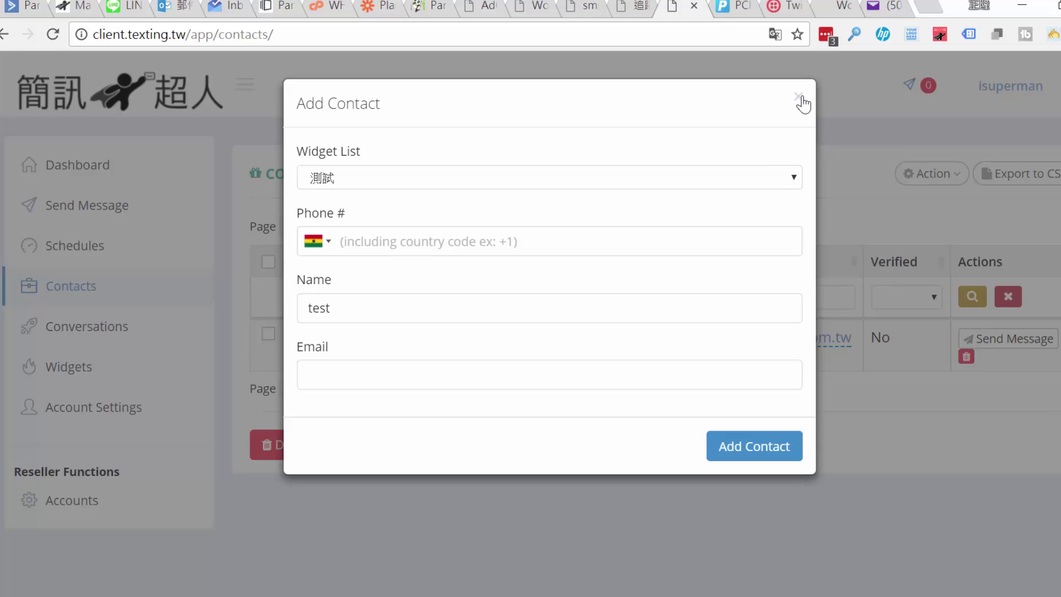
pyautogui.click(801, 98)
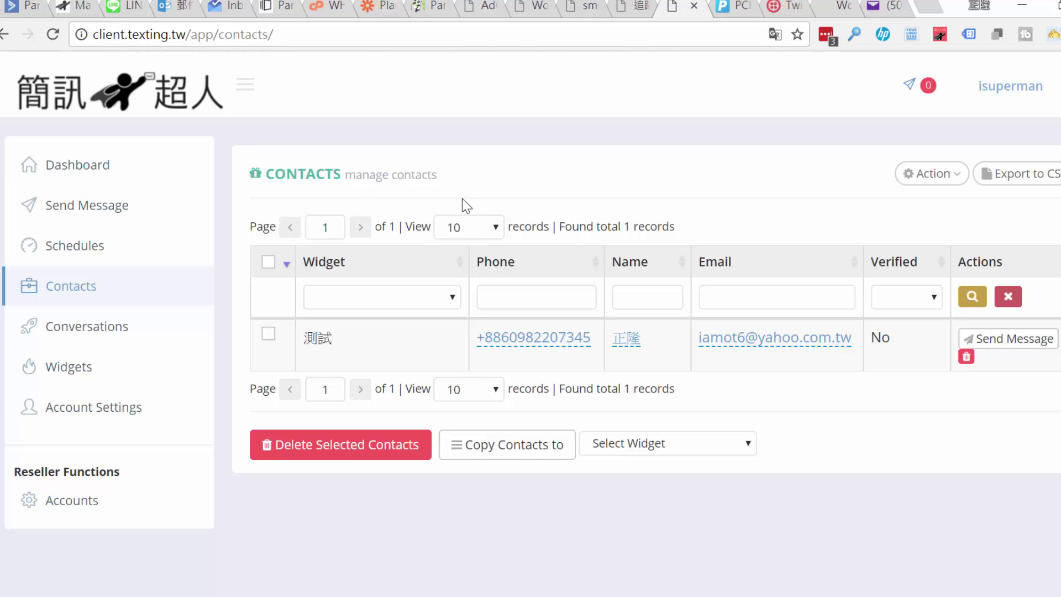
# Step: Reopen the new contact form, choose the 測試 widget, and close the form without adding a contact
pyautogui.click(684, 444)
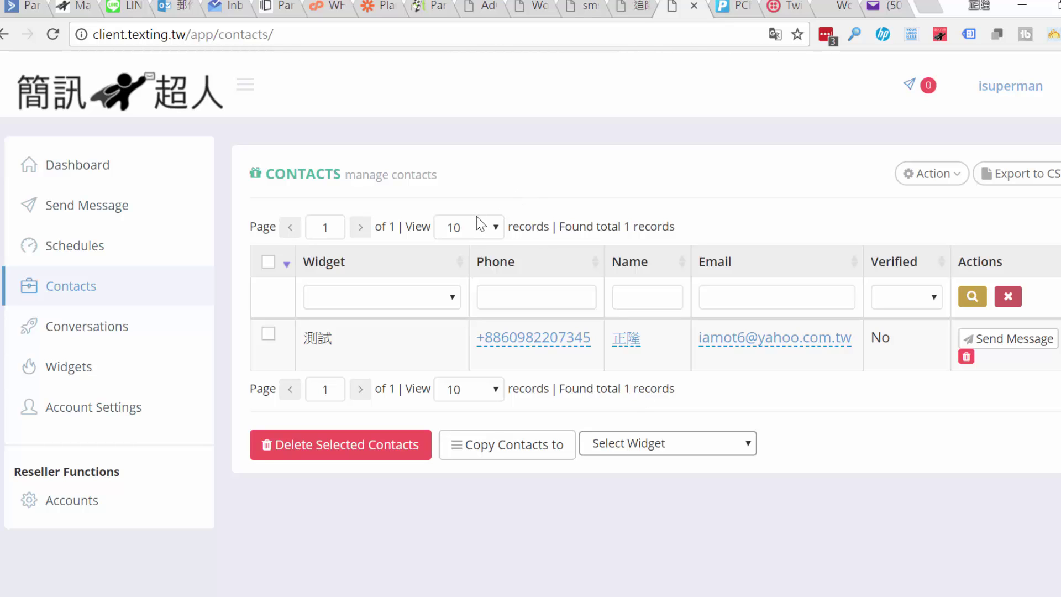
pyautogui.click(948, 174)
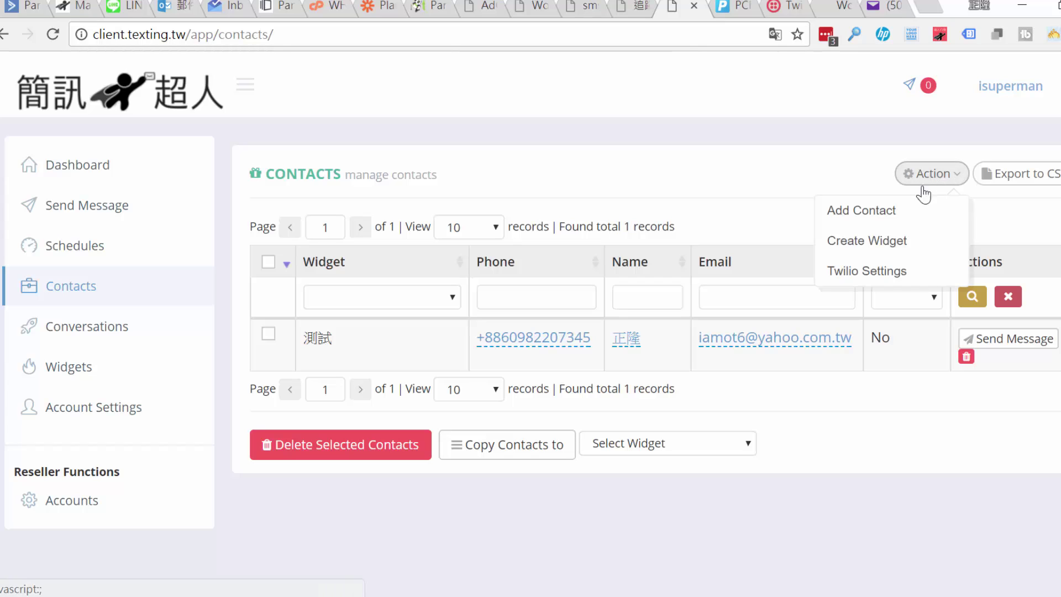
pyautogui.click(862, 211)
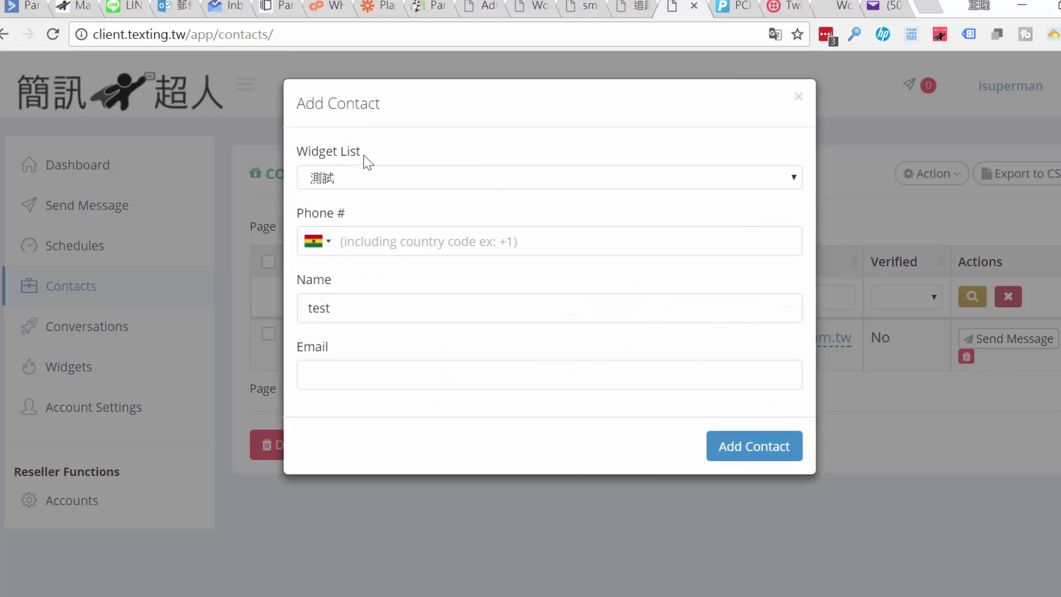
pyautogui.click(351, 177)
pyautogui.click(351, 199)
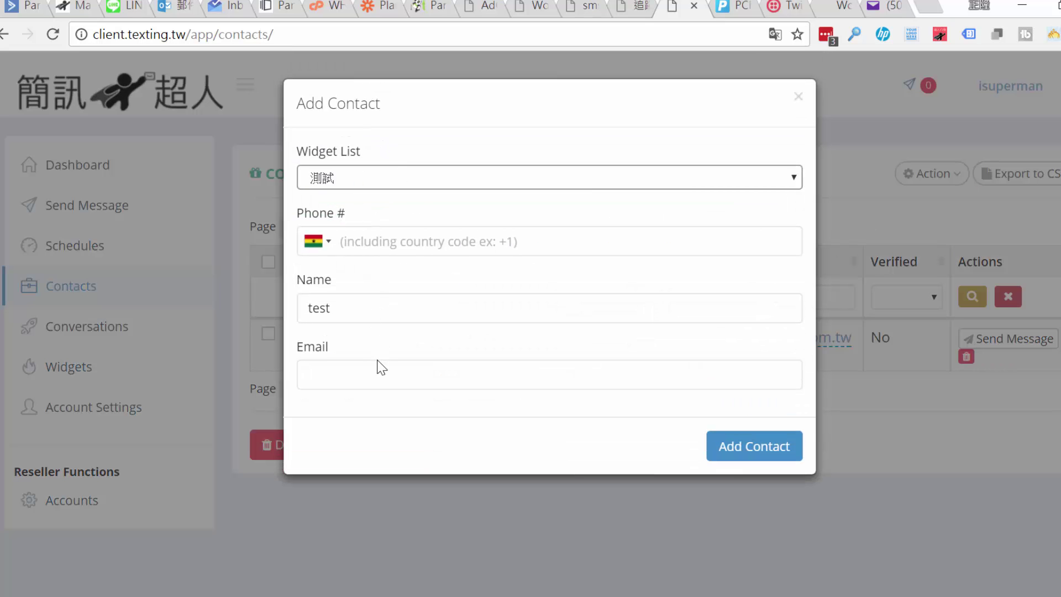
pyautogui.click(798, 97)
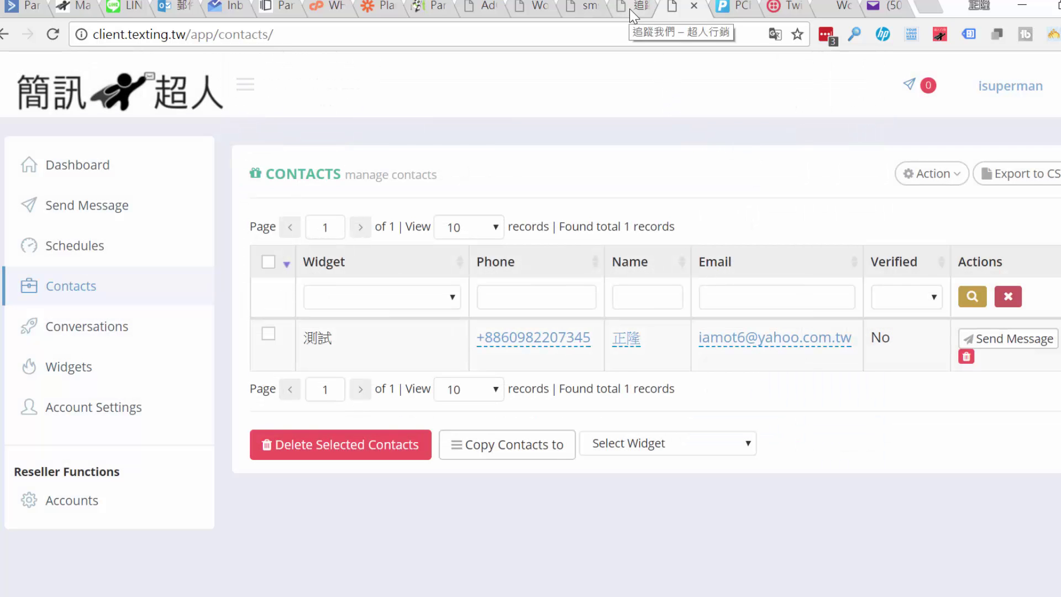
# Step: Switch to the SMS landing page open in Thrive Architect and preview the page
pyautogui.click(583, 7)
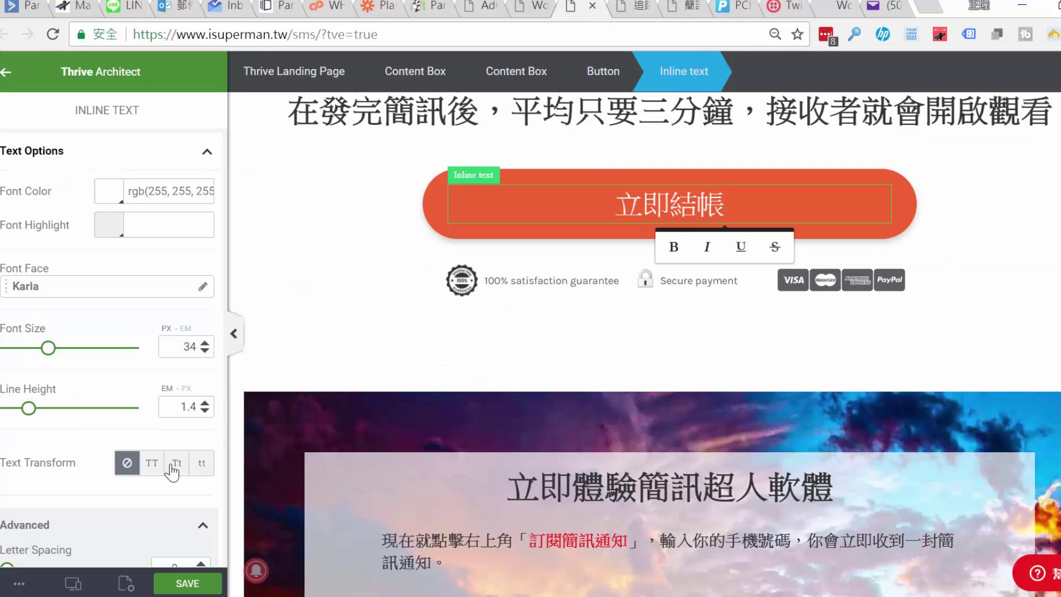
pyautogui.click(19, 583)
pyautogui.click(43, 426)
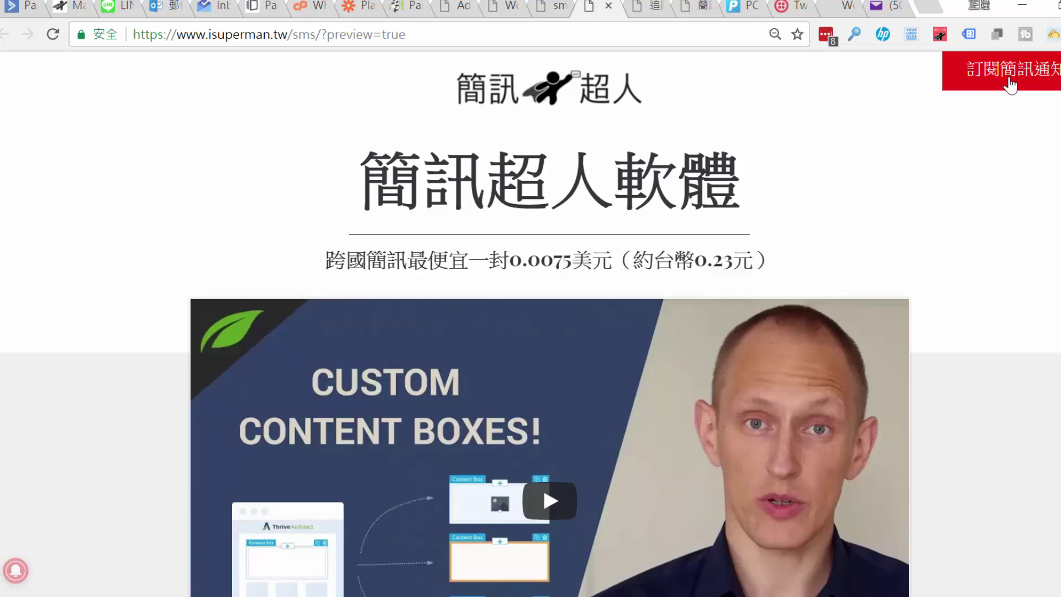
# Step: Open the page's 訂閱簡訊通知 subscription popup and view the country code choices for its phone field
pyautogui.click(1010, 84)
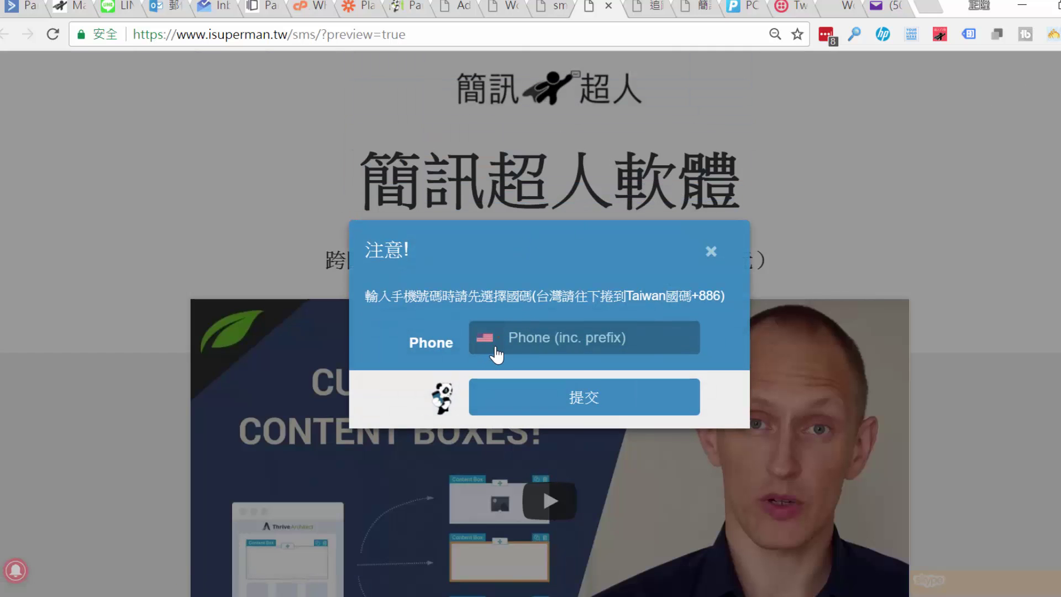
pyautogui.click(493, 338)
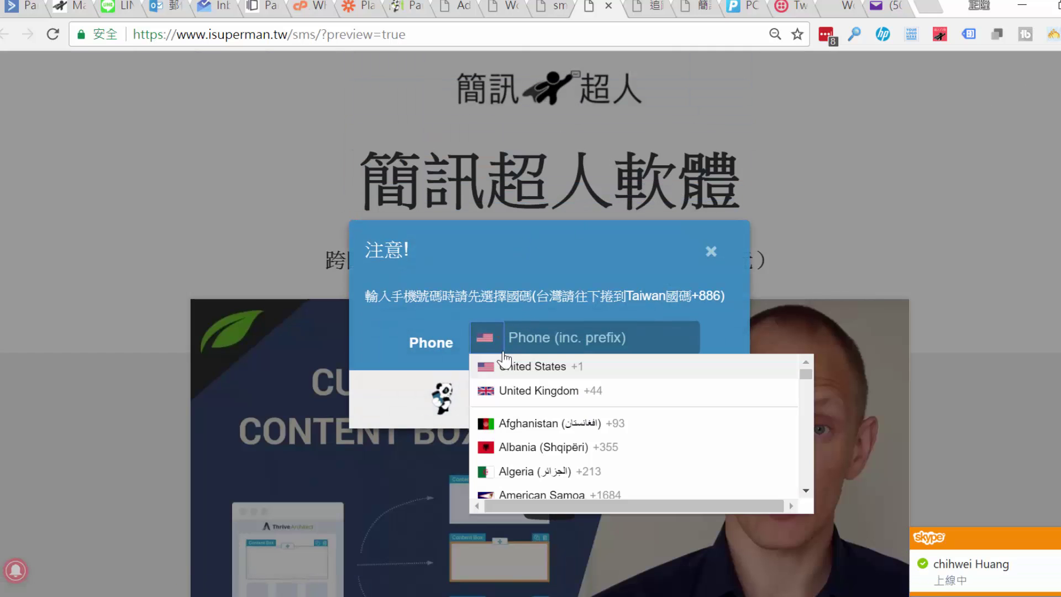
pyautogui.click(547, 327)
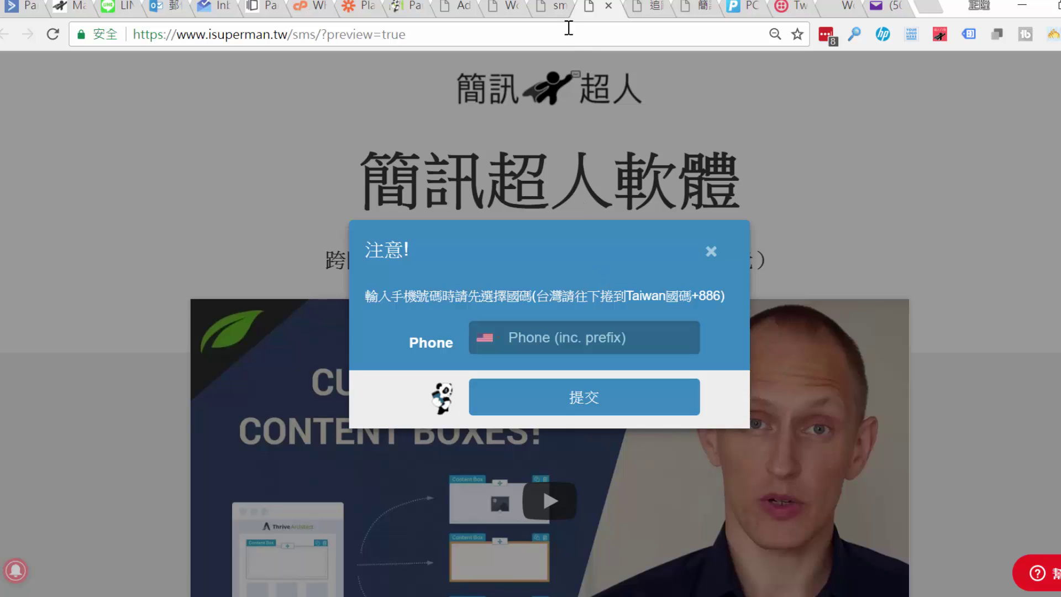
# Step: Return to the 簡訊超人 client site, open the 測試 widget for editing, and examine its Reply with message
pyautogui.click(692, 6)
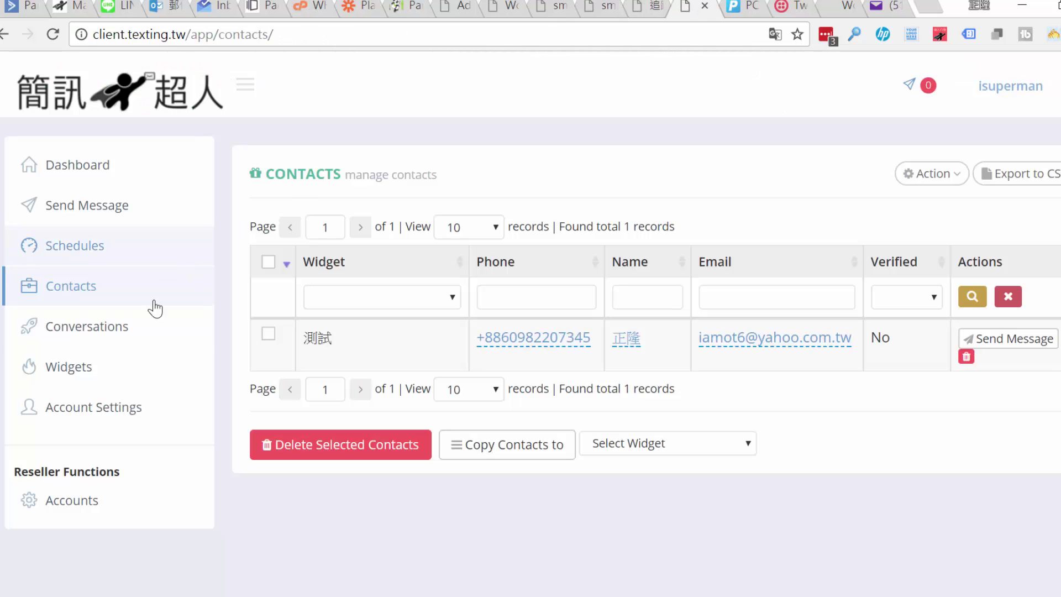
pyautogui.click(103, 364)
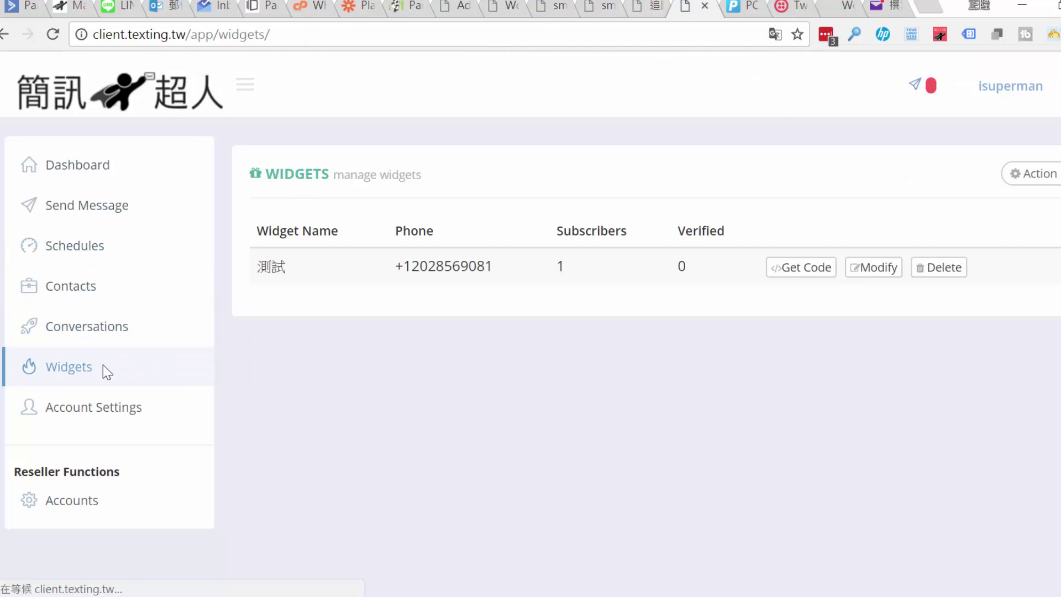
pyautogui.click(881, 268)
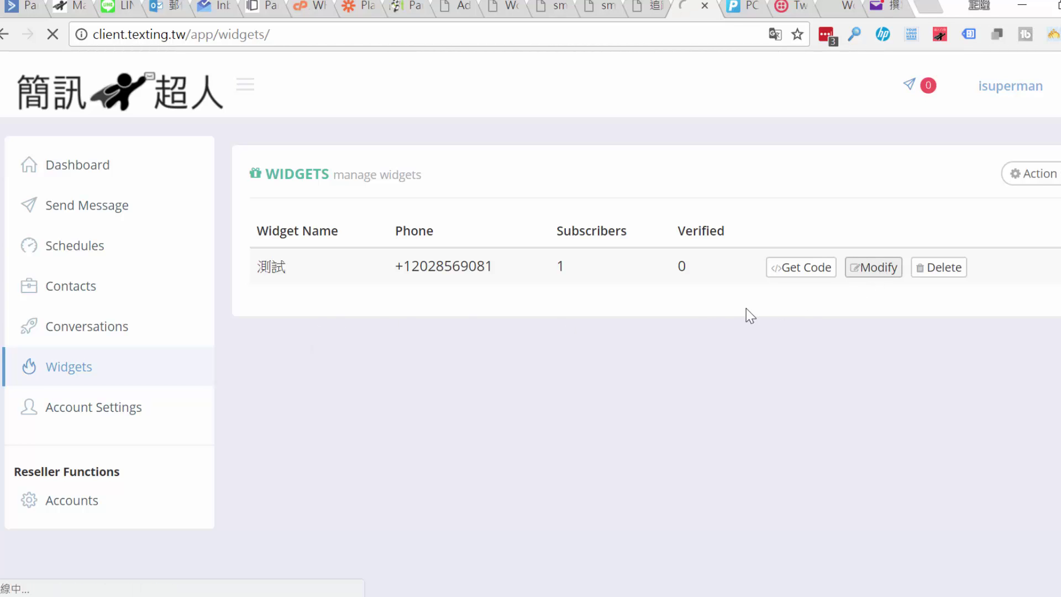
pyautogui.scroll(-2, 393, 335)
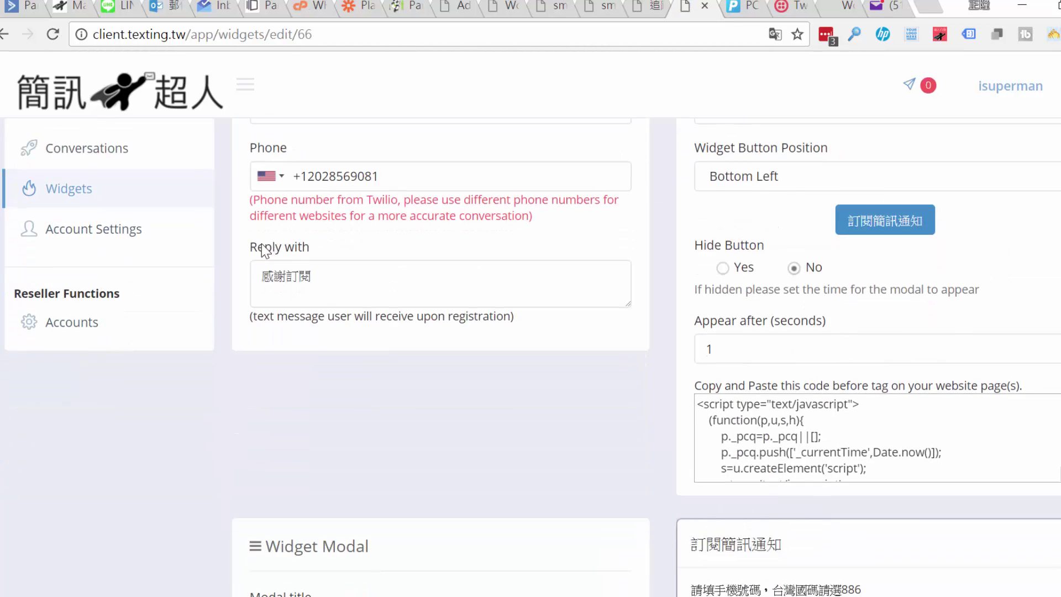
pyautogui.scroll(1, 290, 323)
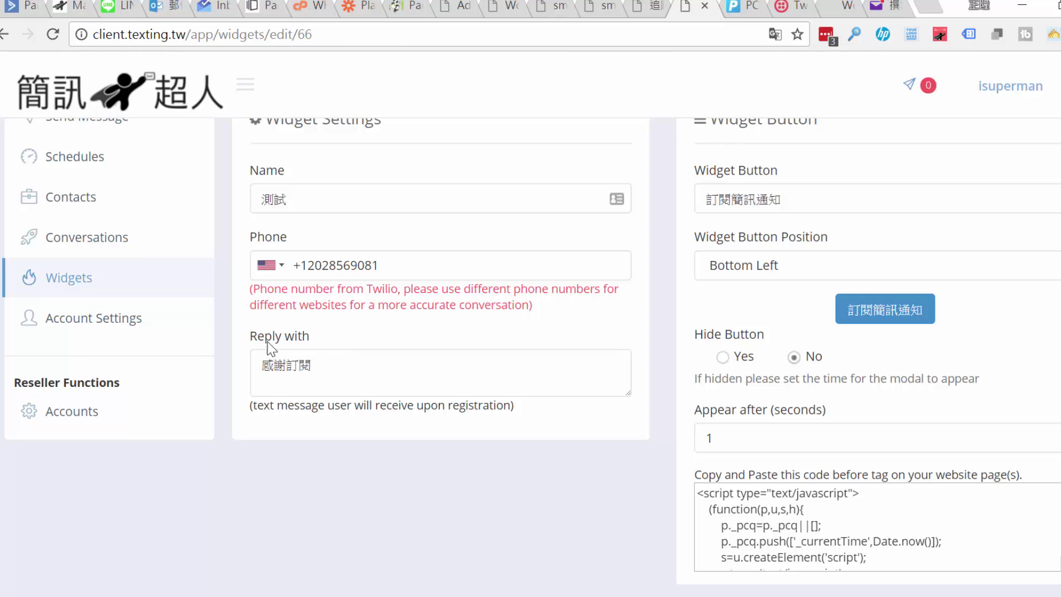
pyautogui.moveTo(264, 364); pyautogui.dragTo(366, 379)
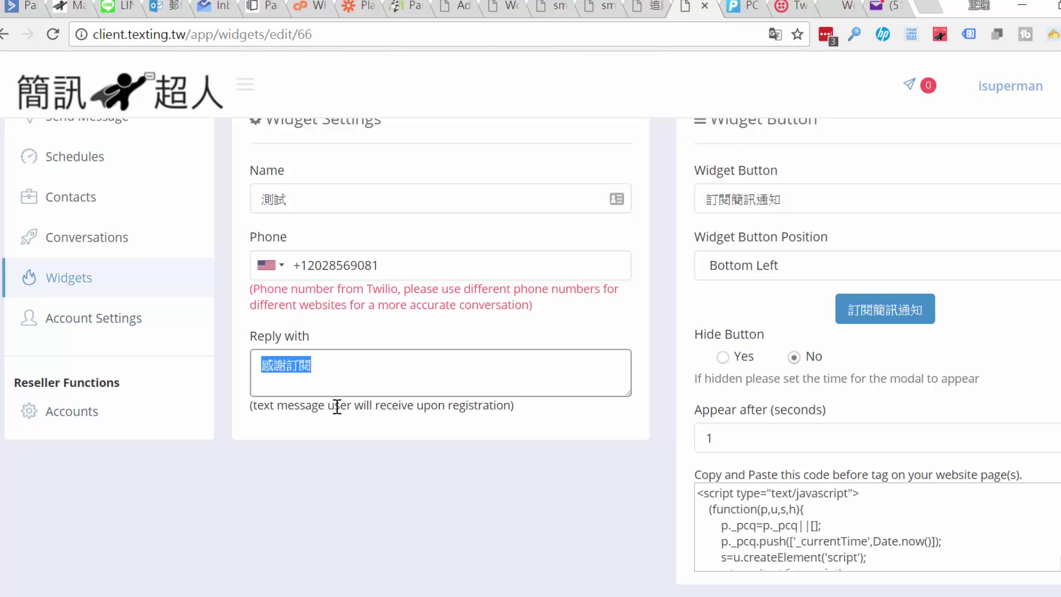
pyautogui.scroll(2, 344, 403)
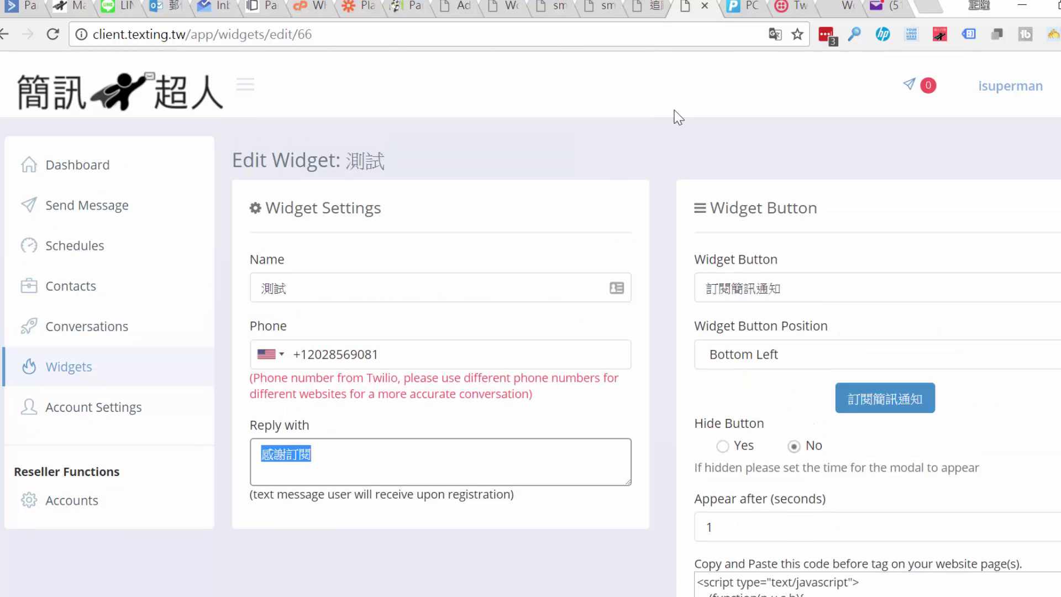
# Step: Switch to the SMS landing page preview and browse the country codes offered in the subscription popup's Phone field
pyautogui.click(645, 3)
pyautogui.click(609, 8)
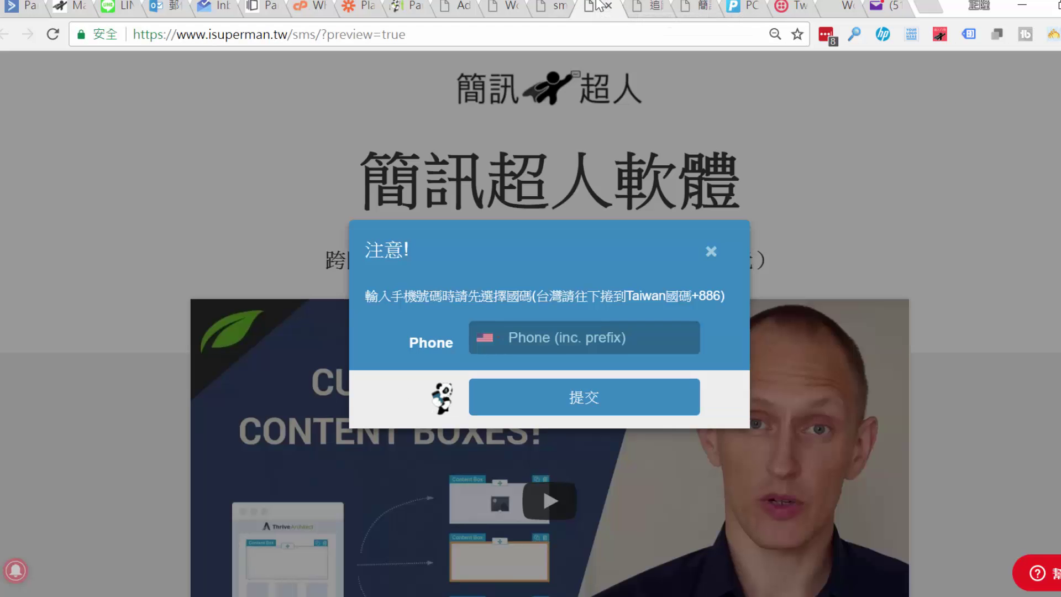
pyautogui.click(502, 347)
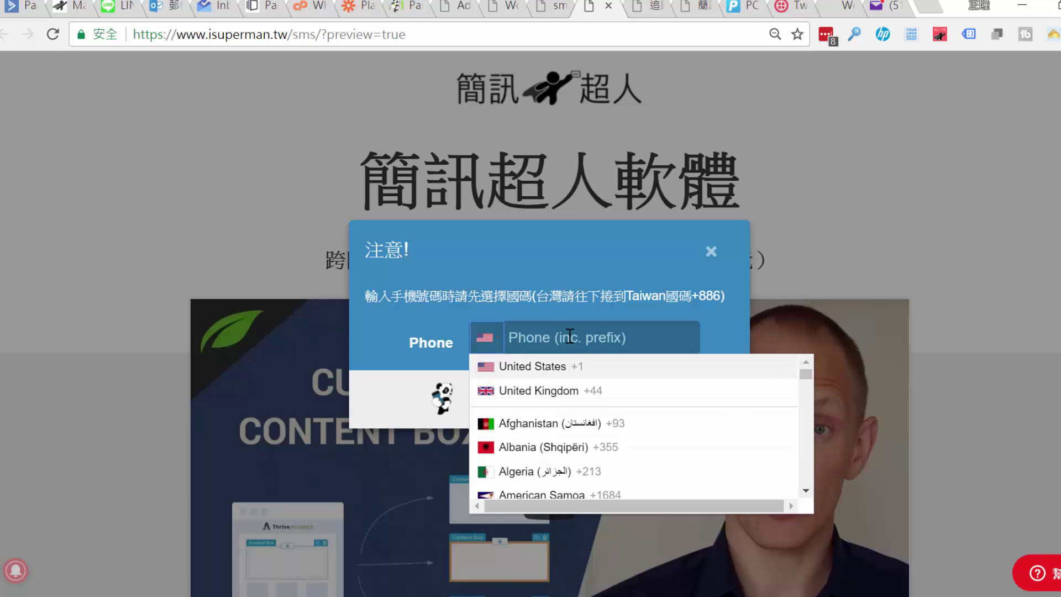
pyautogui.scroll(-20, 558, 413)
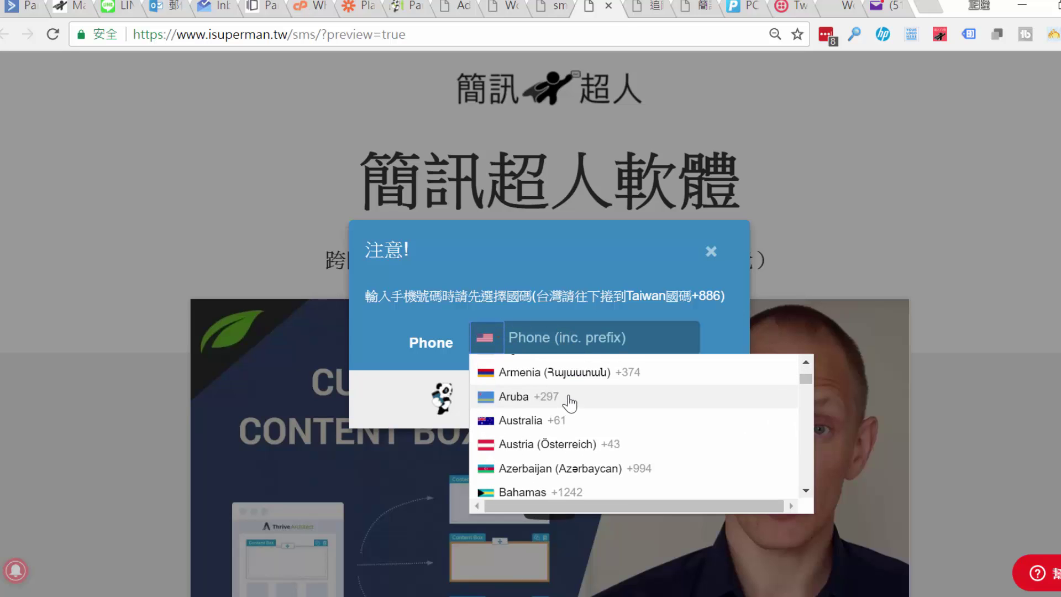
pyautogui.scroll(10, 555, 381)
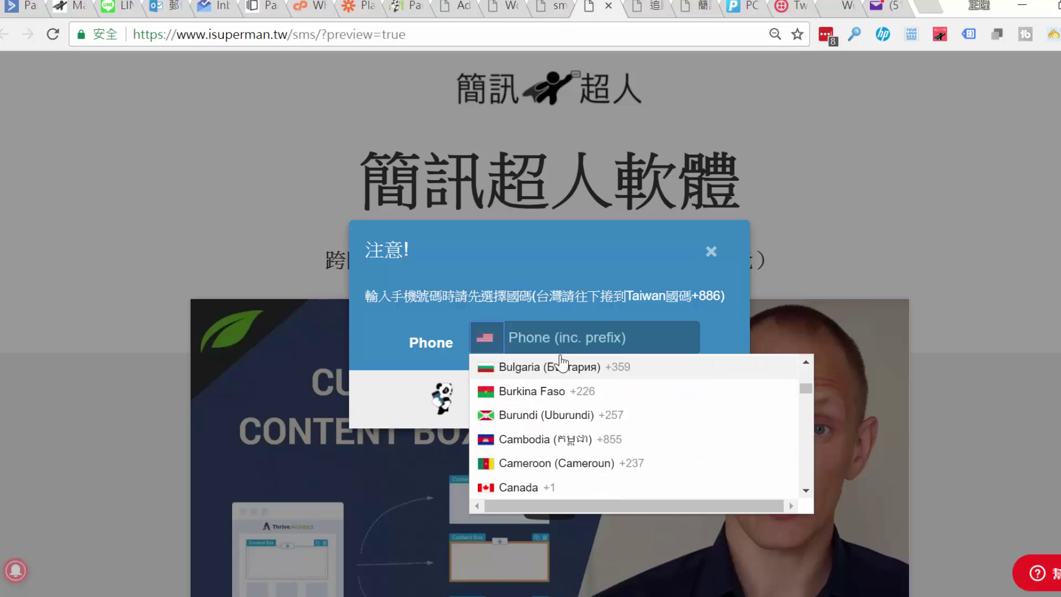
# Step: Leave the country code list, examine the popup's Phone field, and close the popup without submitting a number
pyautogui.click(544, 316)
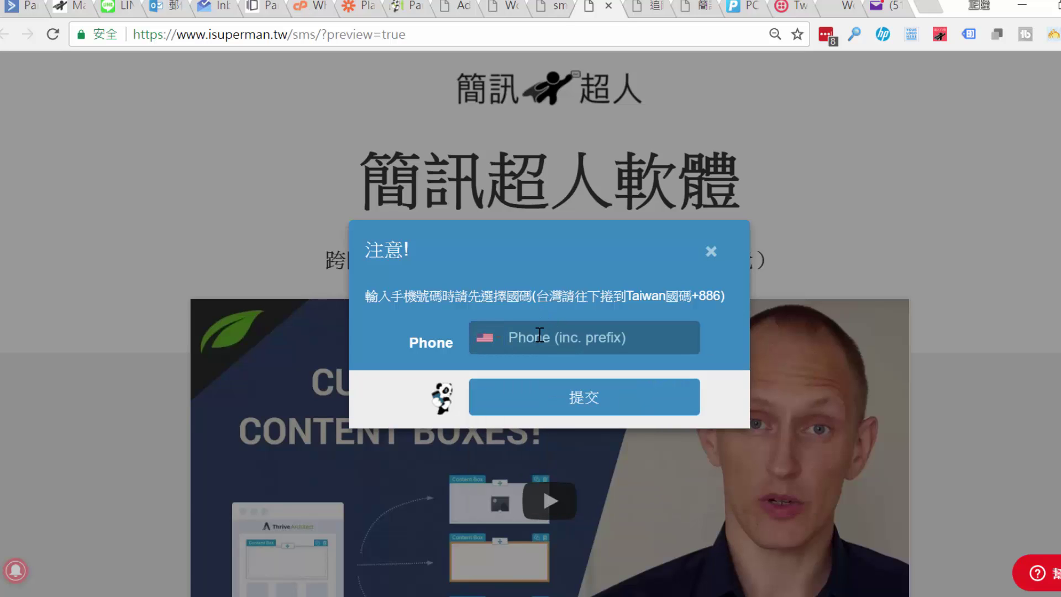
pyautogui.click(549, 340)
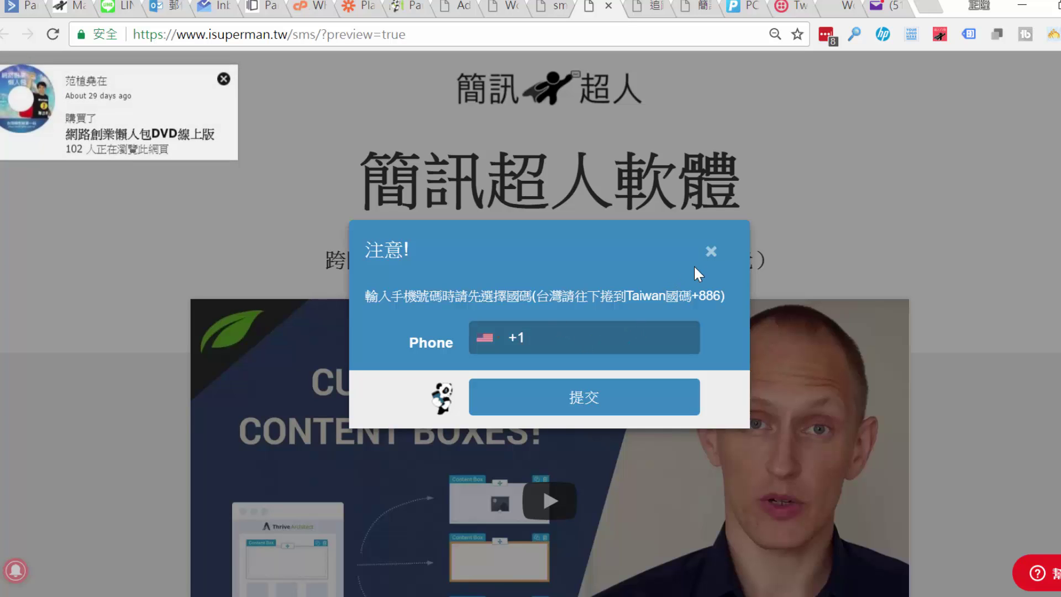
pyautogui.click(711, 251)
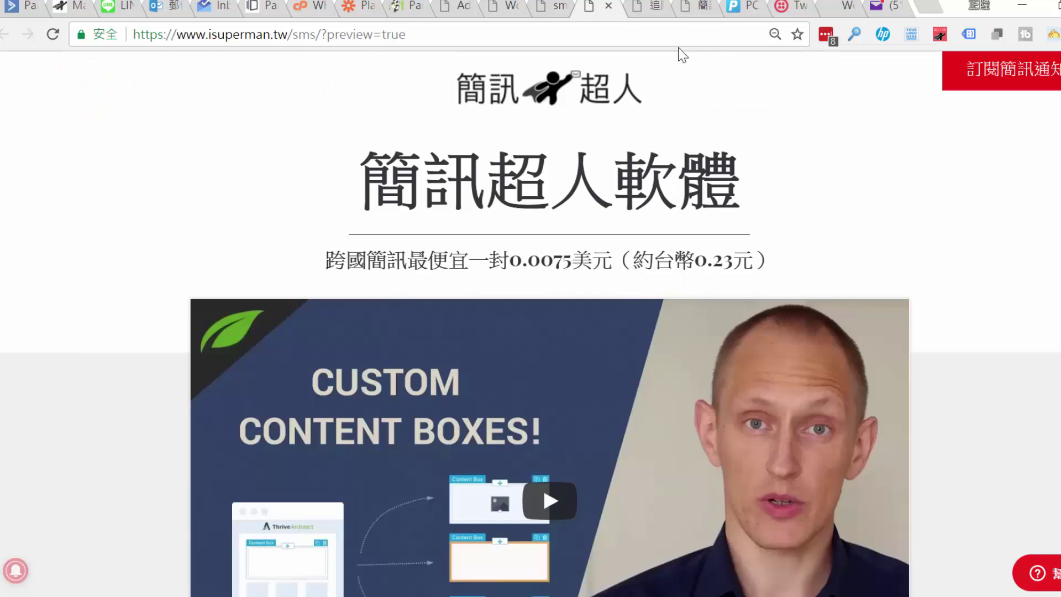
# Step: On the client site's Contacts page, examine the Phone # field of the Add Contact form and close the form without adding a contact
pyautogui.click(697, 7)
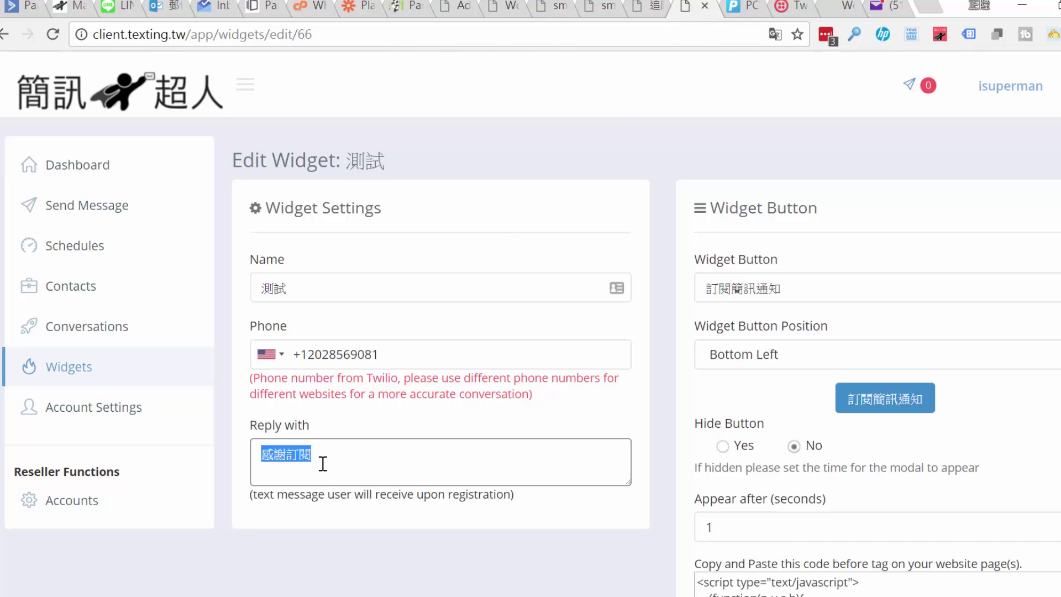
pyautogui.click(144, 285)
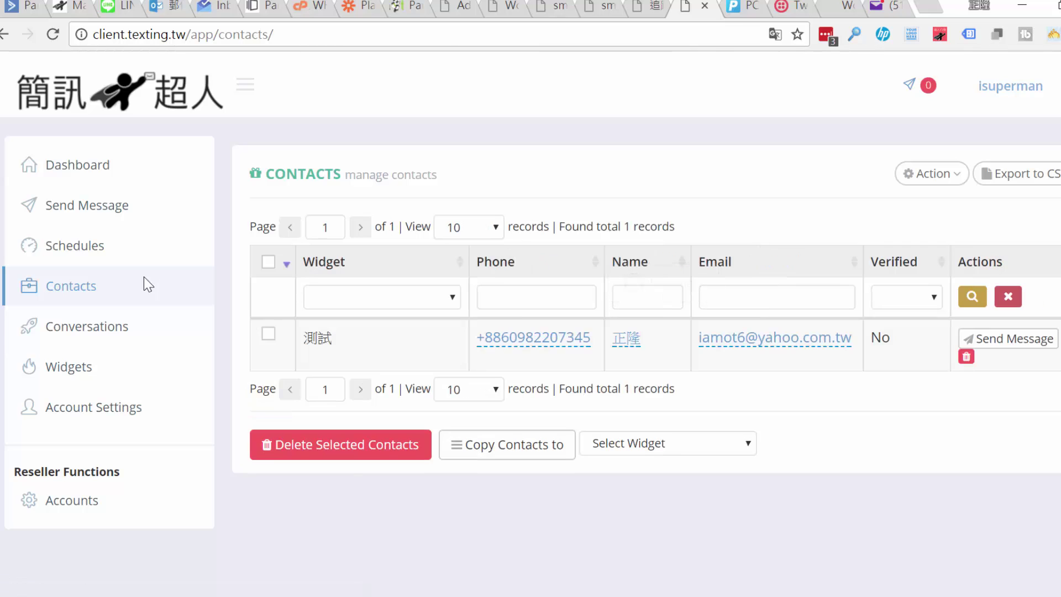
pyautogui.click(938, 175)
pyautogui.click(890, 213)
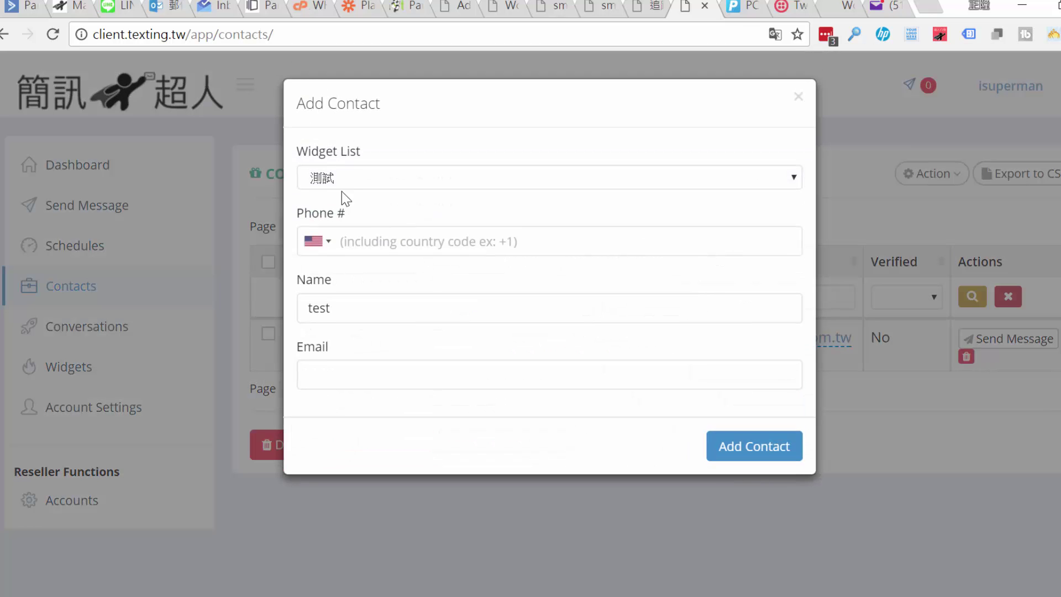
pyautogui.click(356, 251)
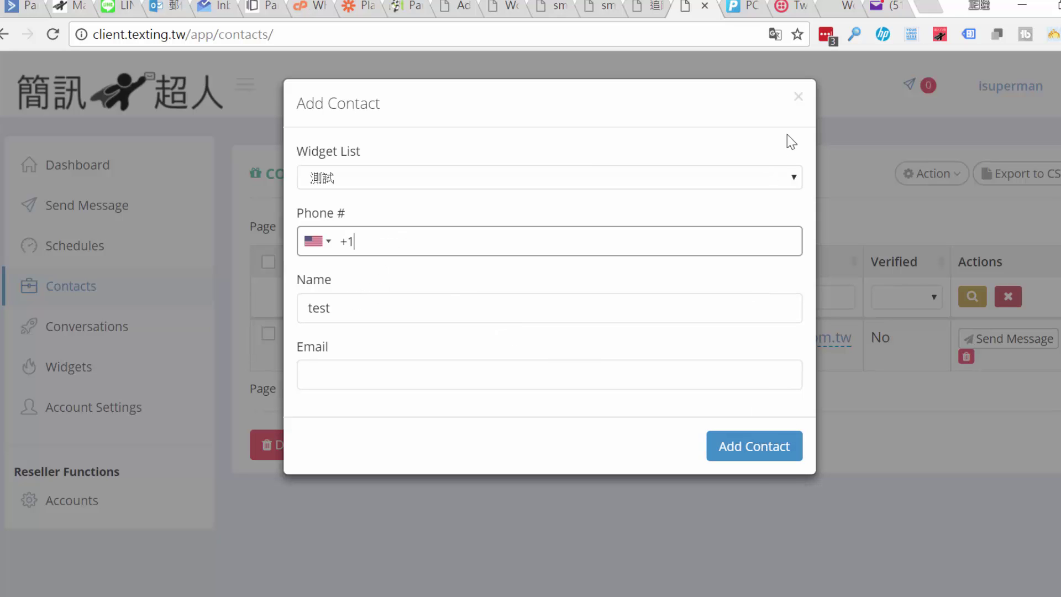
pyautogui.click(798, 96)
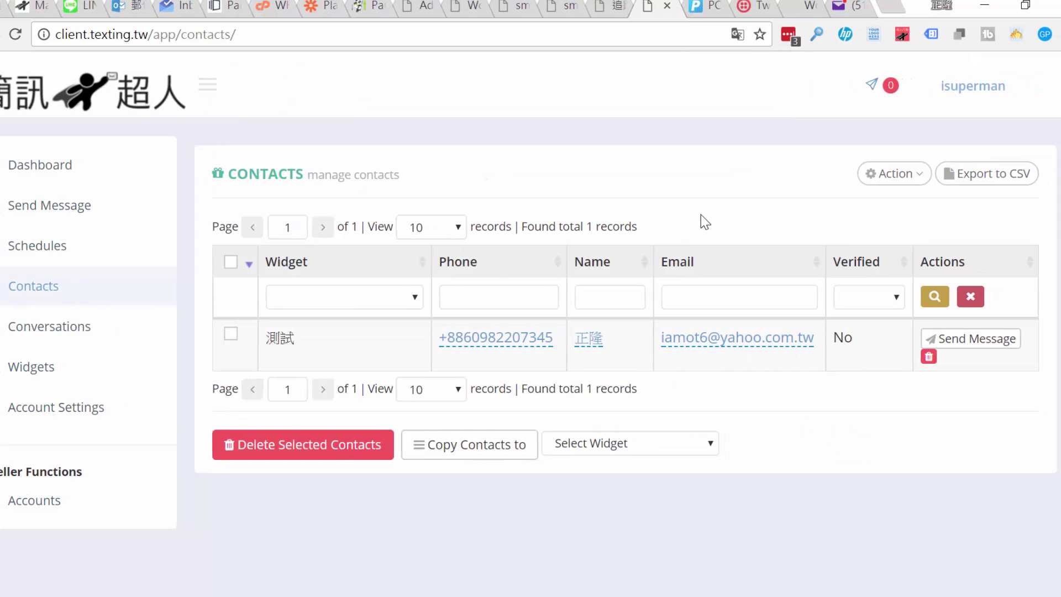